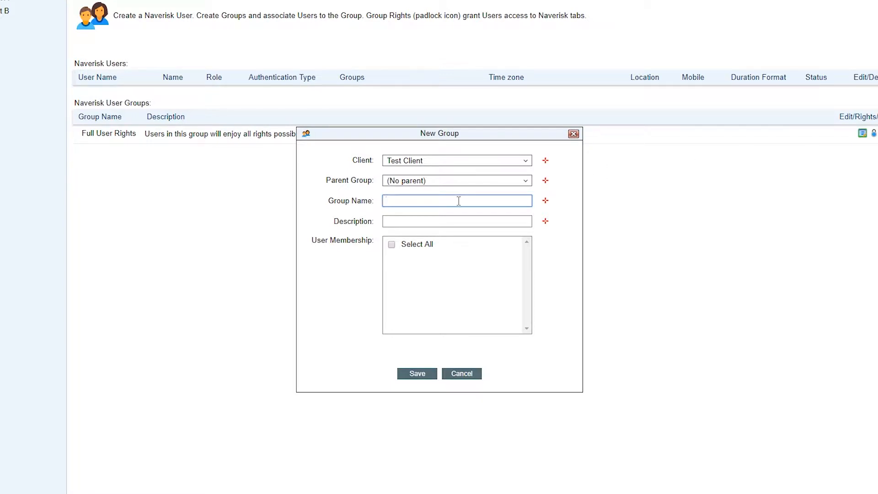
Step: Create a Test Client user group with no parent, using "Sales Groups" as both its name and description, and save it
{"action": "left_click", "coordinate": [528, 182]}
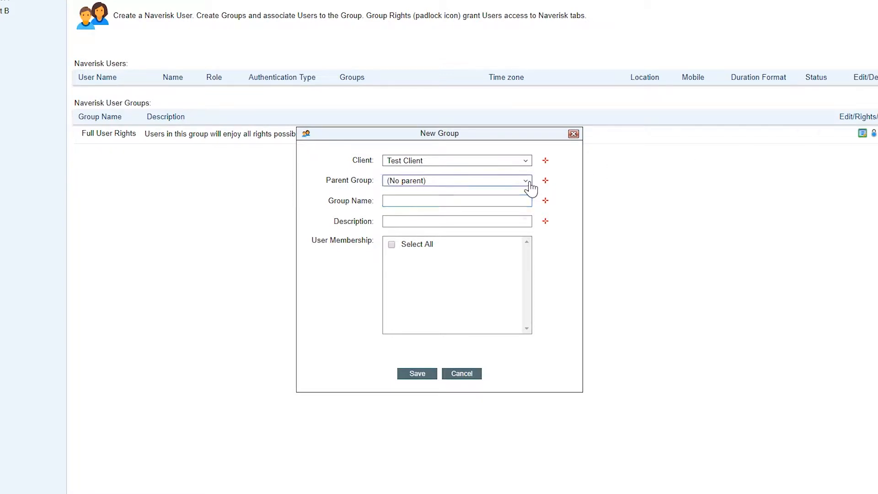
{"action": "left_click", "coordinate": [529, 183]}
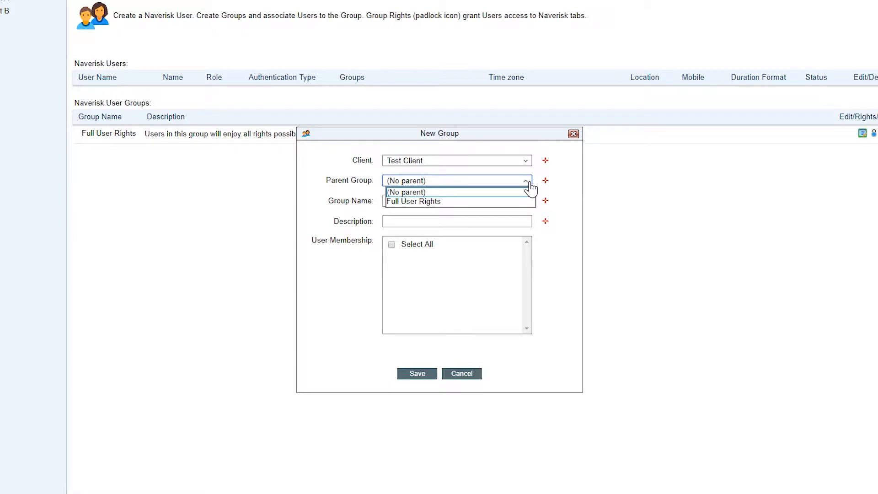
{"action": "left_click", "coordinate": [529, 185]}
{"action": "left_click", "coordinate": [481, 203]}
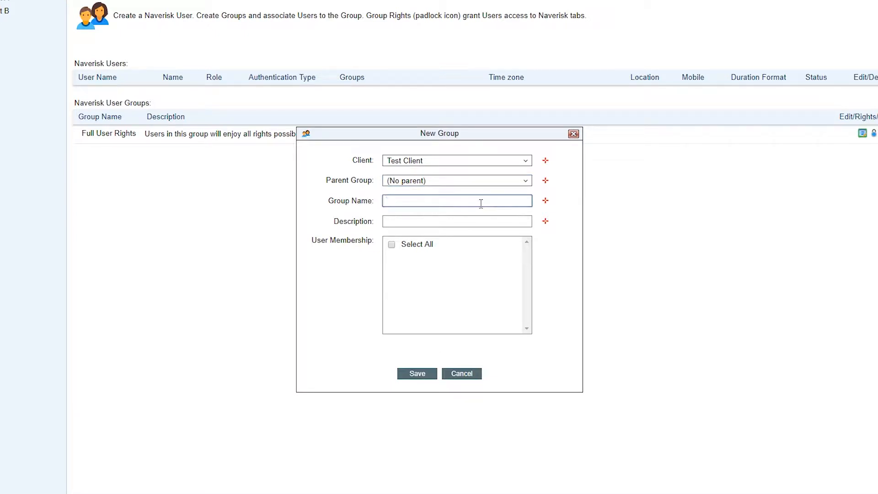
{"action": "type", "text": "Sales Groups"}
{"action": "left_click_drag", "start_coordinate": [480, 203], "coordinate": [381, 205]}
{"action": "key", "text": "ctrl+c"}
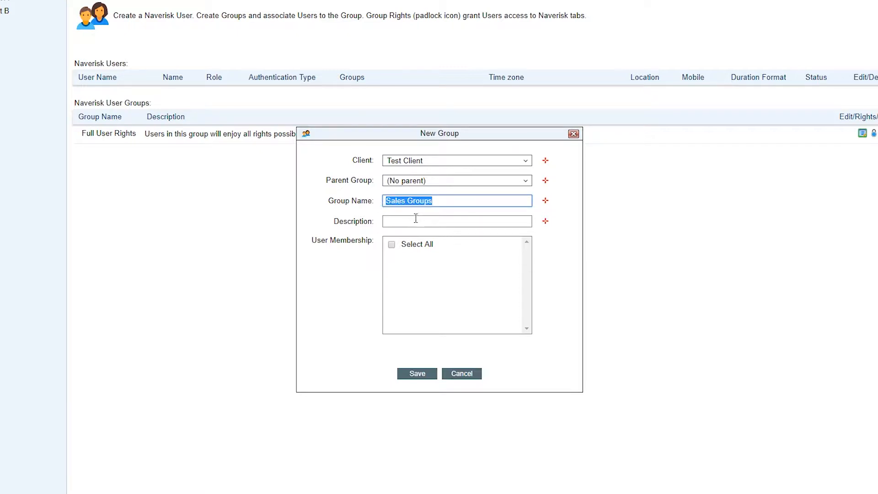
{"action": "left_click", "coordinate": [413, 221]}
{"action": "key", "text": "ctrl+v"}
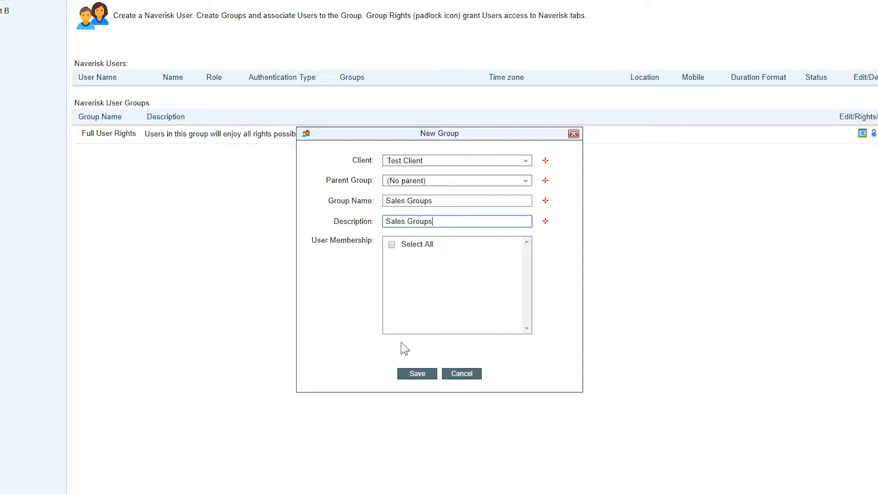
{"action": "left_click", "coordinate": [413, 375]}
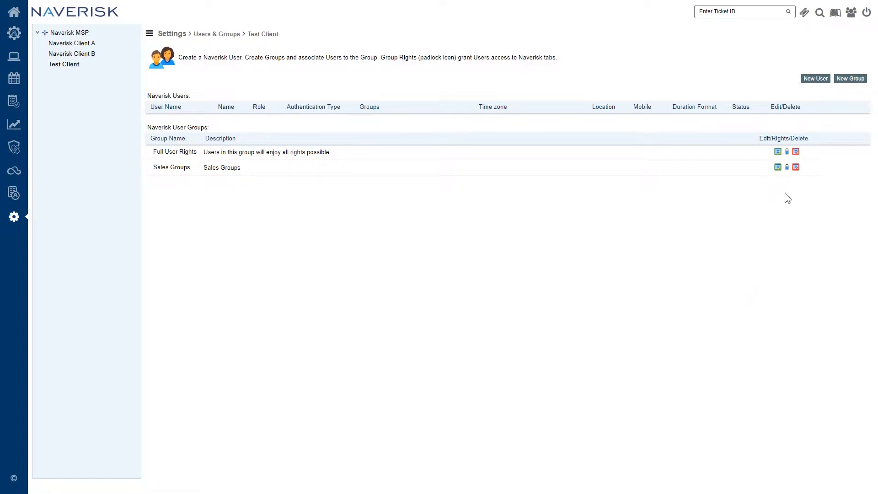
Step: Open the rights of the Sales Groups group and grant Access and Edit for the Client Tab and Resource Center
{"action": "left_click", "coordinate": [786, 167]}
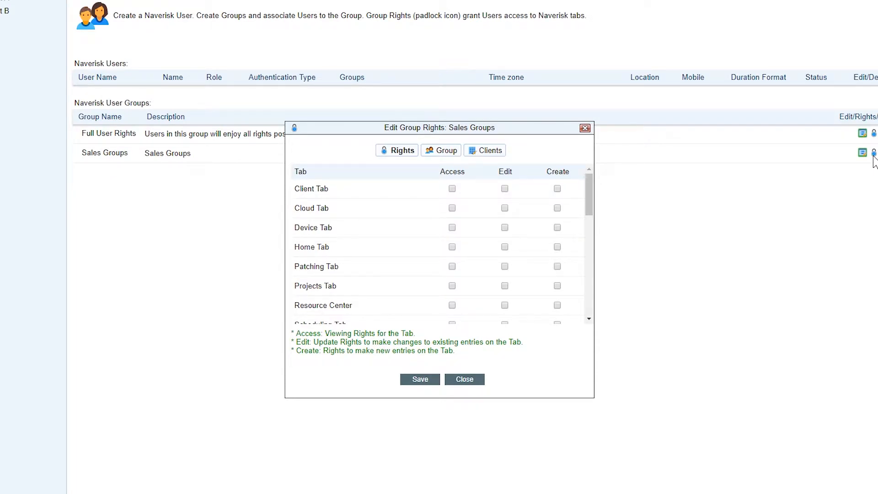
{"action": "left_click", "coordinate": [452, 188]}
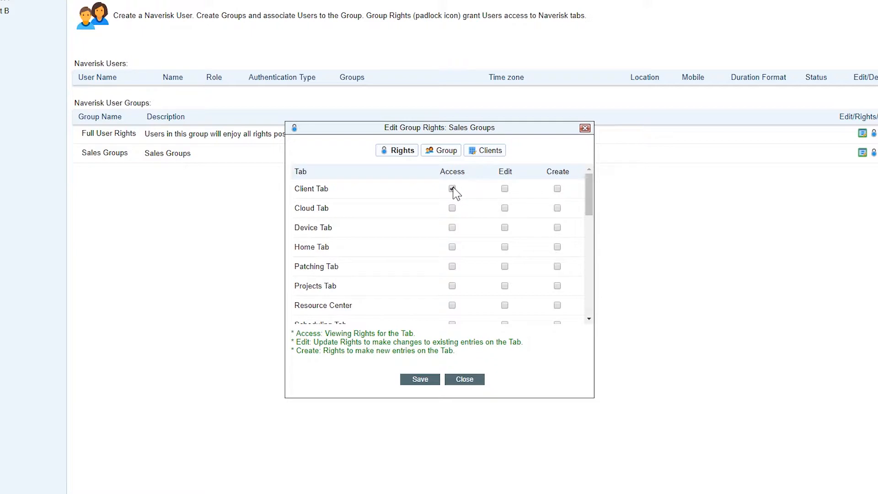
{"action": "left_click", "coordinate": [504, 189]}
{"action": "left_click_drag", "start_coordinate": [589, 207], "coordinate": [599, 237]}
{"action": "left_click", "coordinate": [452, 212]}
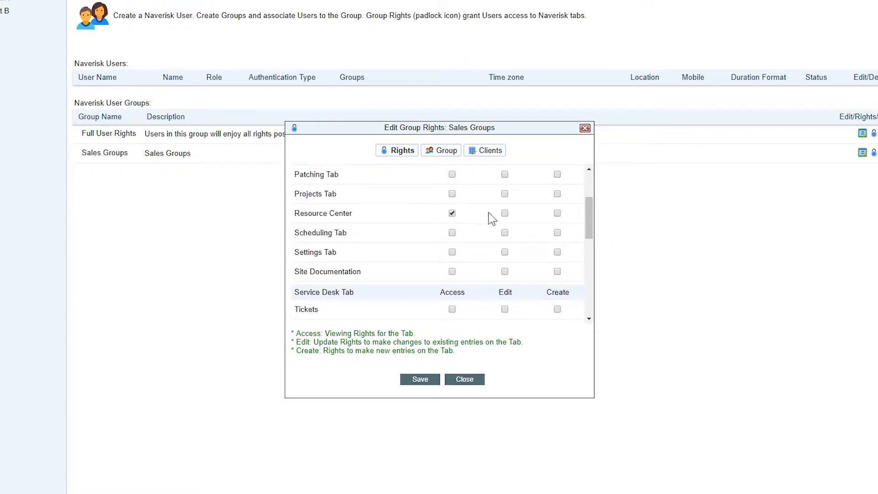
{"action": "left_click", "coordinate": [504, 213]}
Step: Grant the group Access, Edit and Create rights for Tickets, plus Edit rights for the Sales Queue
{"action": "left_click_drag", "start_coordinate": [587, 227], "coordinate": [589, 263]}
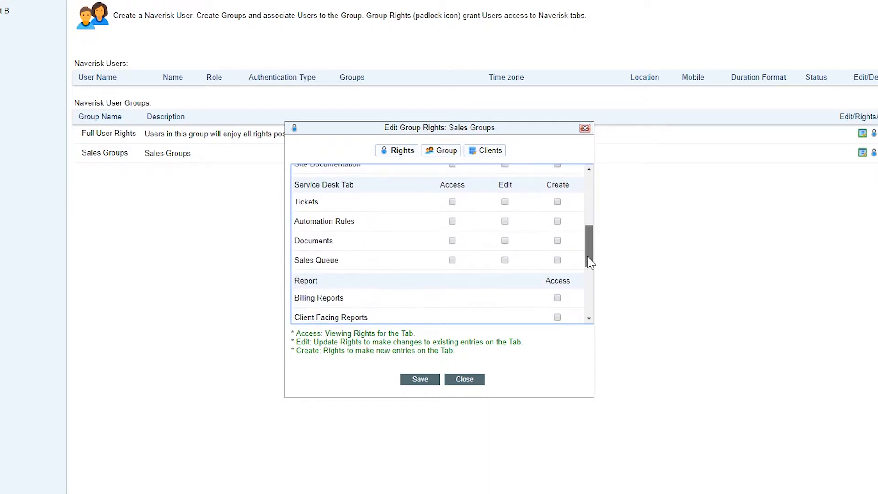
{"action": "left_click", "coordinate": [505, 200]}
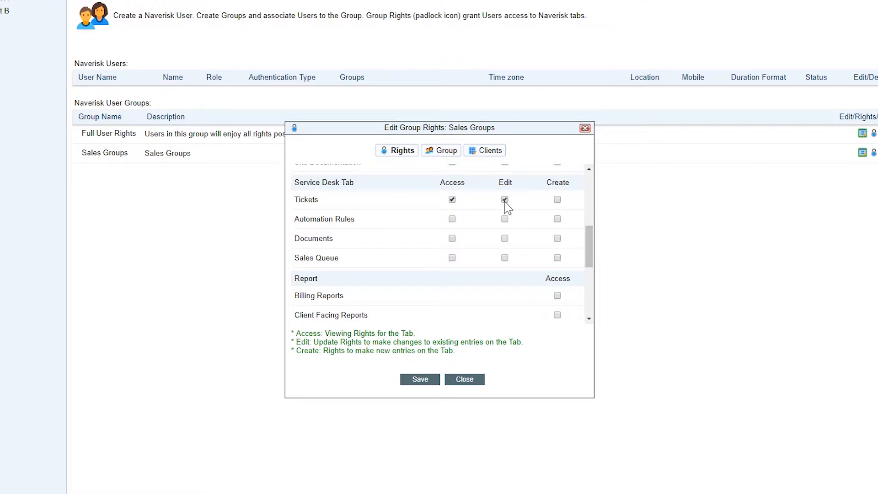
{"action": "left_click", "coordinate": [557, 200]}
{"action": "left_click", "coordinate": [504, 259]}
Step: Grant access to Billing Reports and Settings and Audit Reports, and save the group rights
{"action": "left_click_drag", "start_coordinate": [590, 263], "coordinate": [594, 288]}
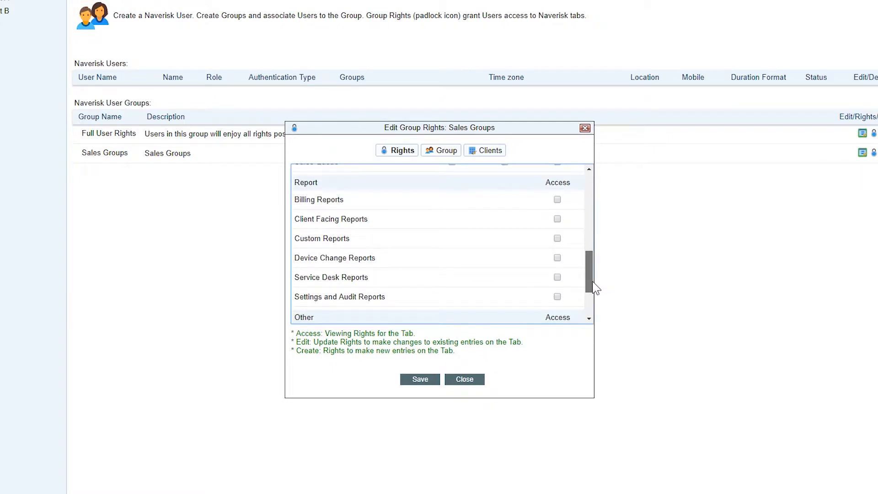
{"action": "left_click", "coordinate": [557, 199]}
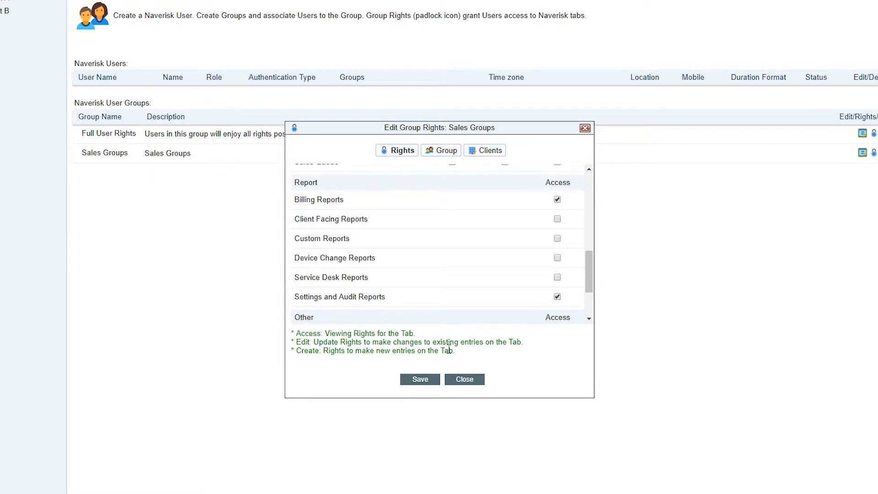
{"action": "left_click", "coordinate": [419, 380]}
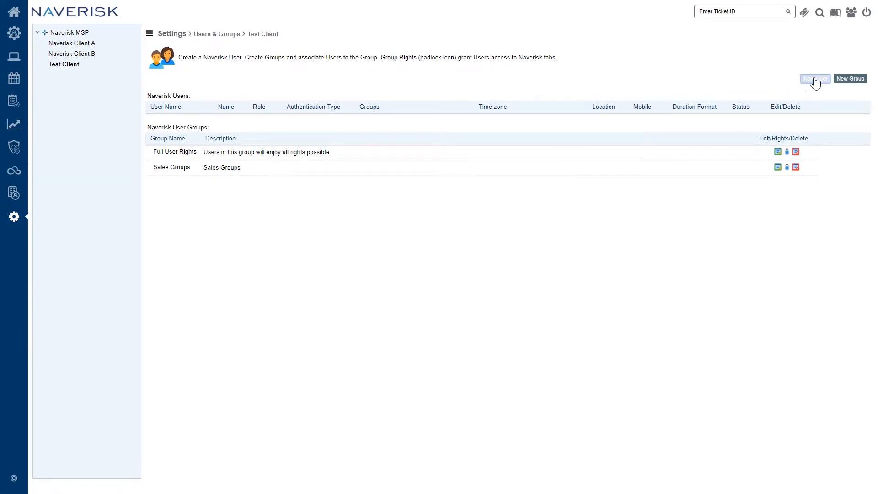
Step: Start a new user for Test Client with the username "New User"
{"action": "left_click", "coordinate": [815, 81]}
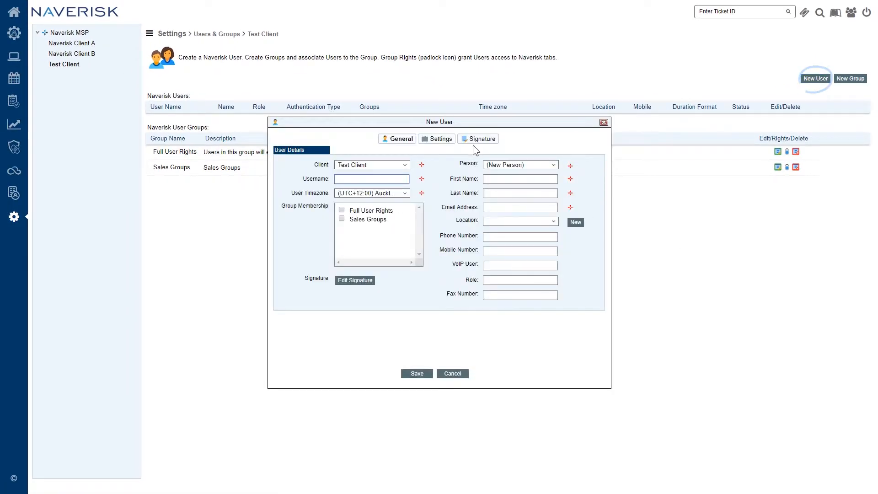
{"action": "left_click", "coordinate": [405, 165]}
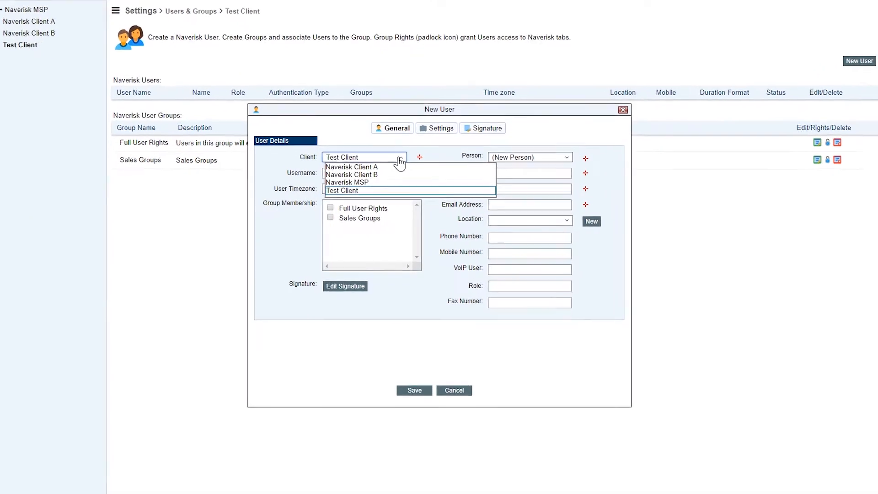
{"action": "left_click", "coordinate": [376, 190]}
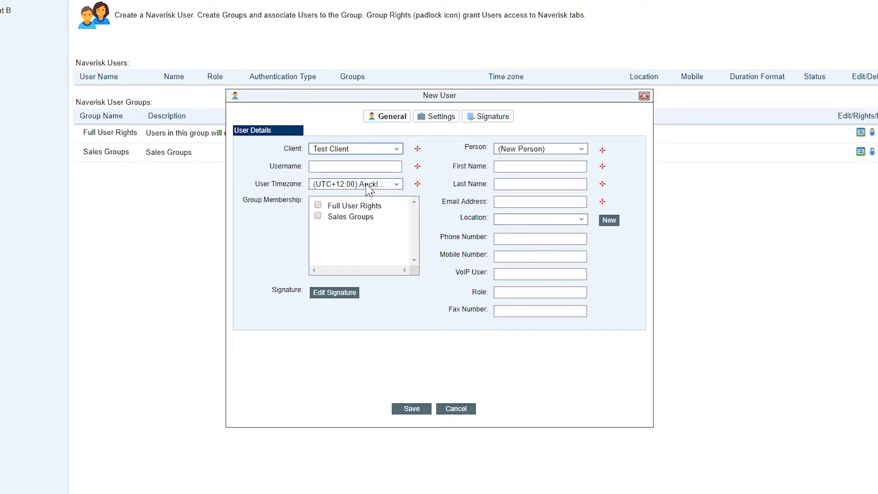
{"action": "left_click", "coordinate": [357, 167]}
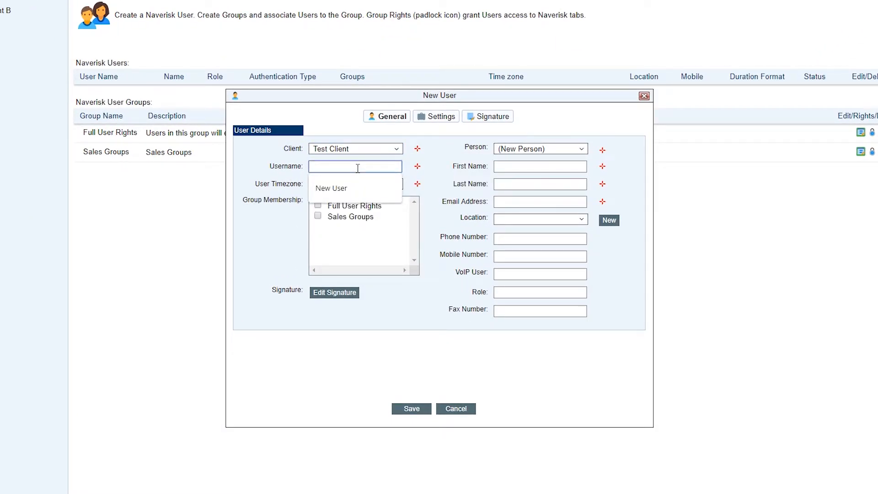
{"action": "left_click", "coordinate": [353, 191]}
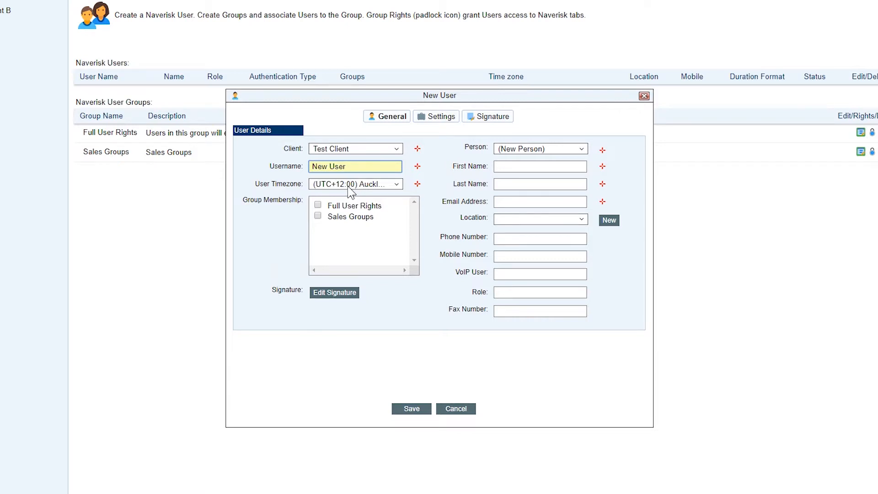
Step: Set the user's timezone to (UTC+12:00) Auckland, Wellington
{"action": "left_click", "coordinate": [349, 185]}
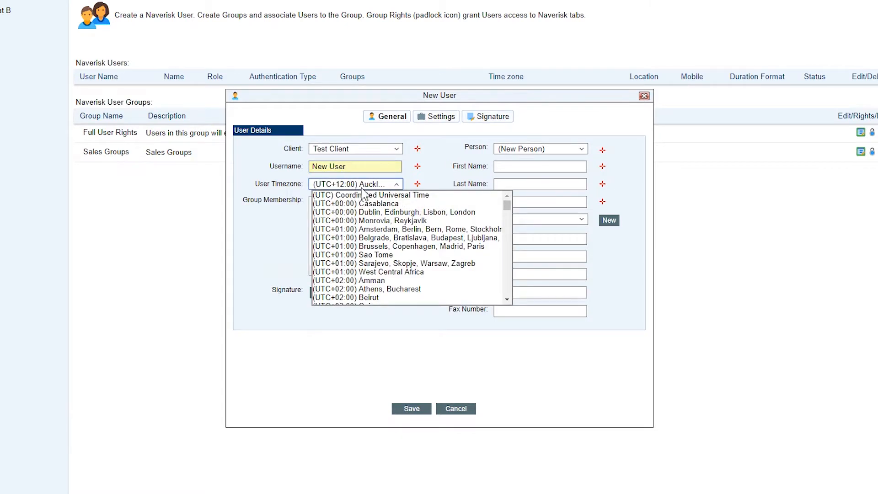
{"action": "left_click_drag", "start_coordinate": [506, 204], "coordinate": [506, 263]}
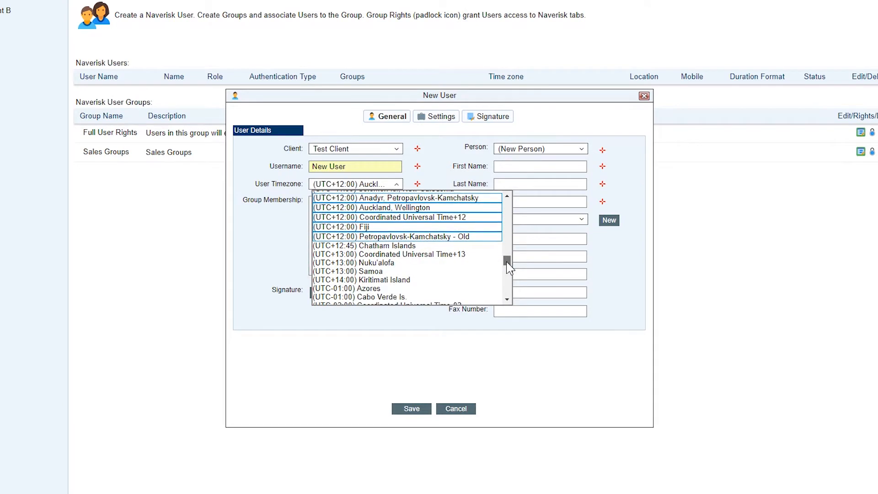
{"action": "left_click", "coordinate": [415, 207]}
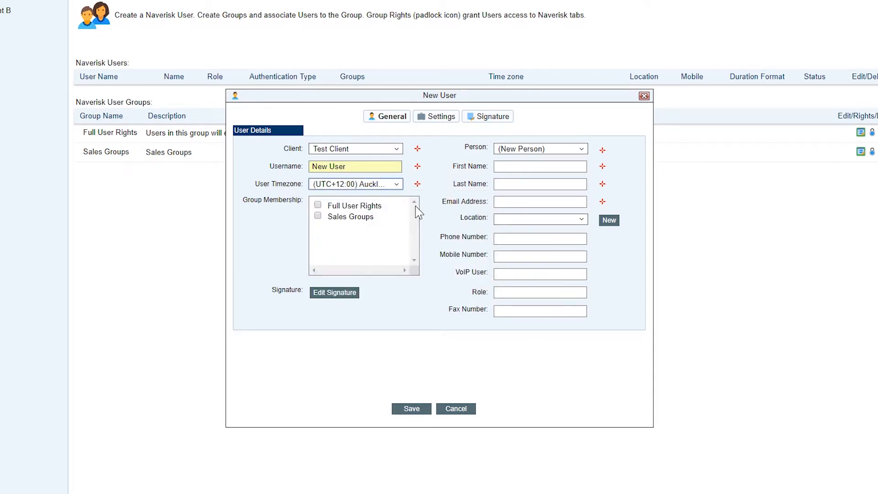
Step: Make the user a member of Sales Groups and link it to the existing person "New User"
{"action": "left_click", "coordinate": [317, 215]}
{"action": "left_click", "coordinate": [581, 149]}
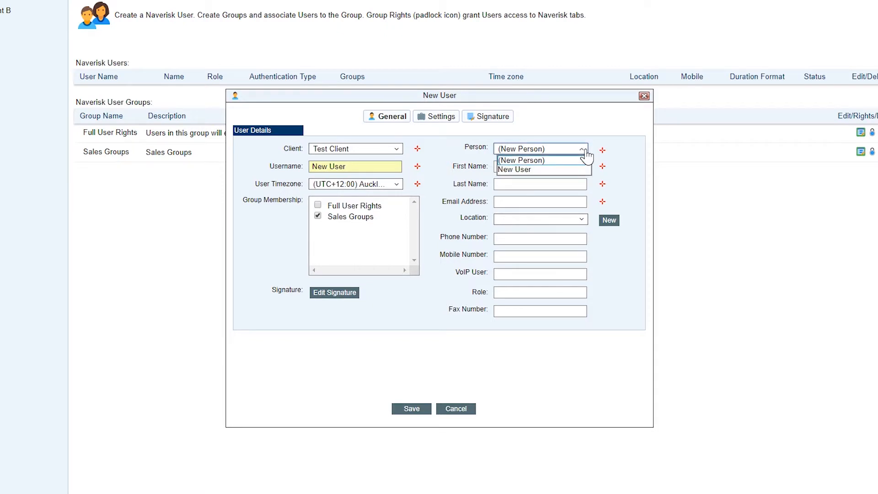
{"action": "left_click", "coordinate": [517, 170]}
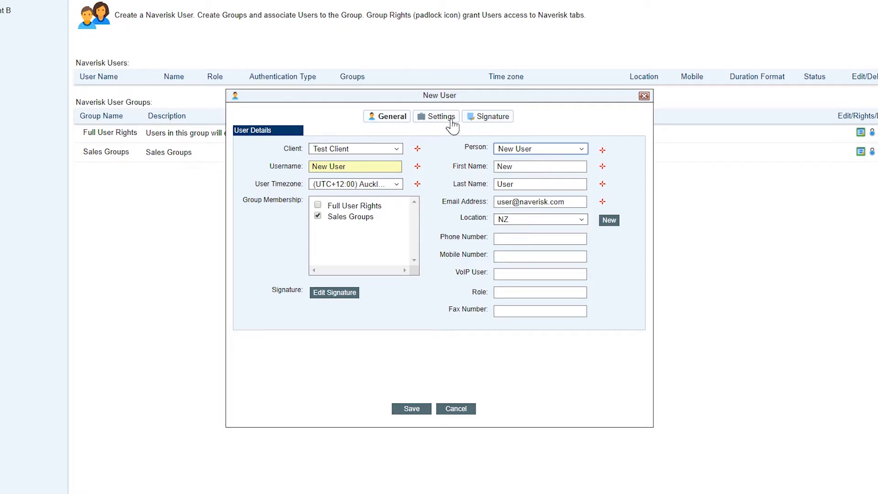
Step: In the user's settings, choose the DD/MM/YYYY (12 Hour Clock) date/time format and Minutes as the duration format
{"action": "left_click", "coordinate": [436, 117]}
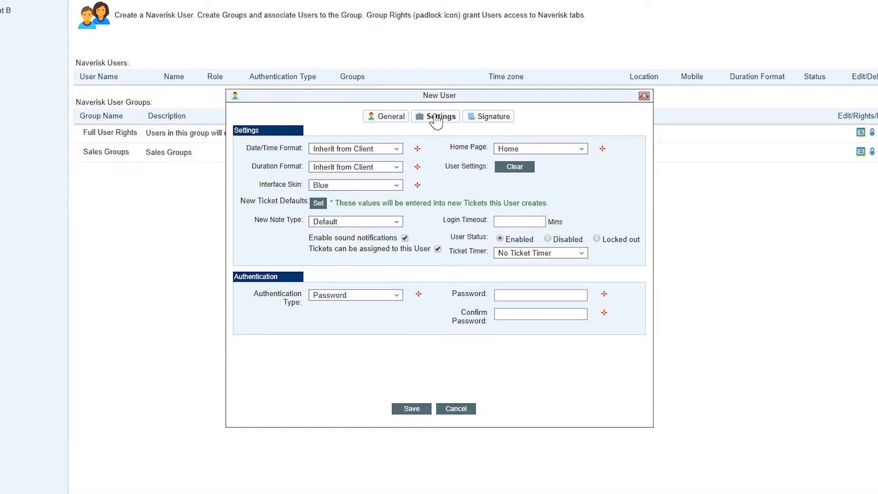
{"action": "left_click", "coordinate": [395, 150]}
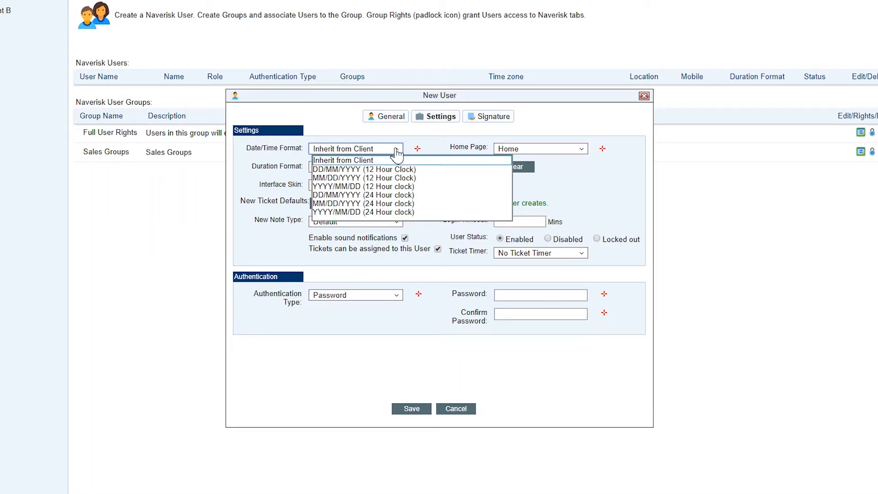
{"action": "left_click", "coordinate": [390, 169]}
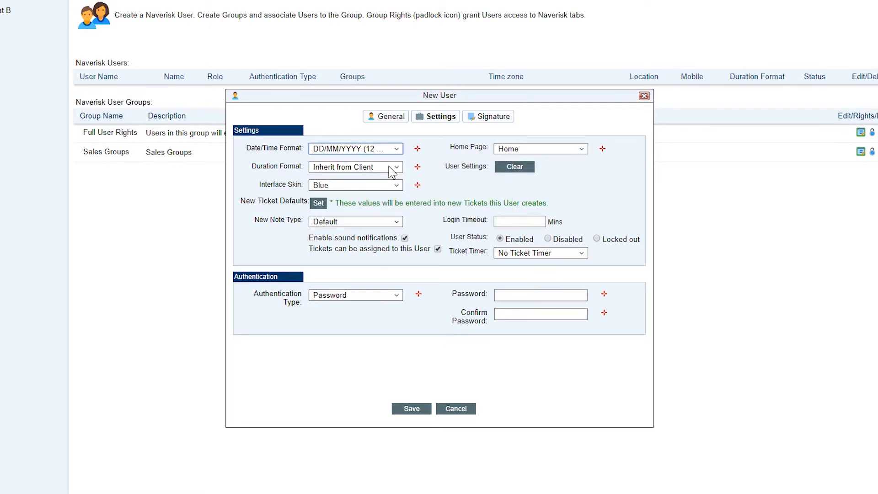
{"action": "left_click", "coordinate": [392, 170]}
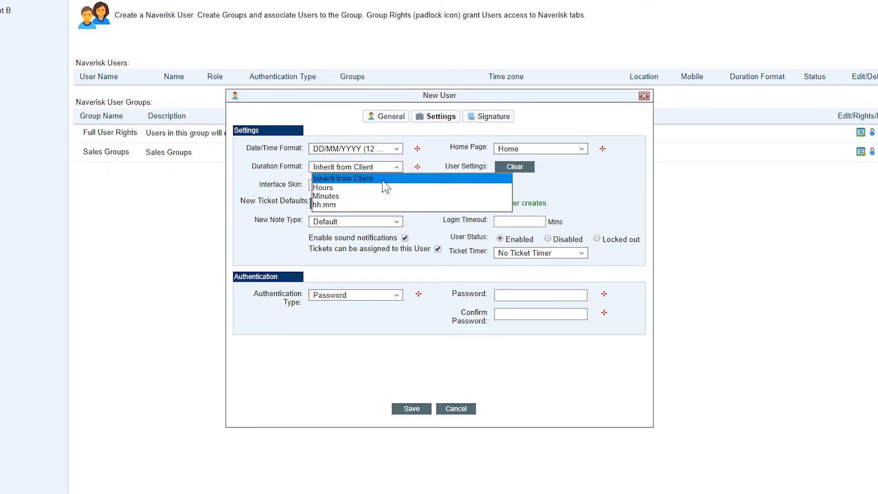
{"action": "left_click", "coordinate": [379, 197]}
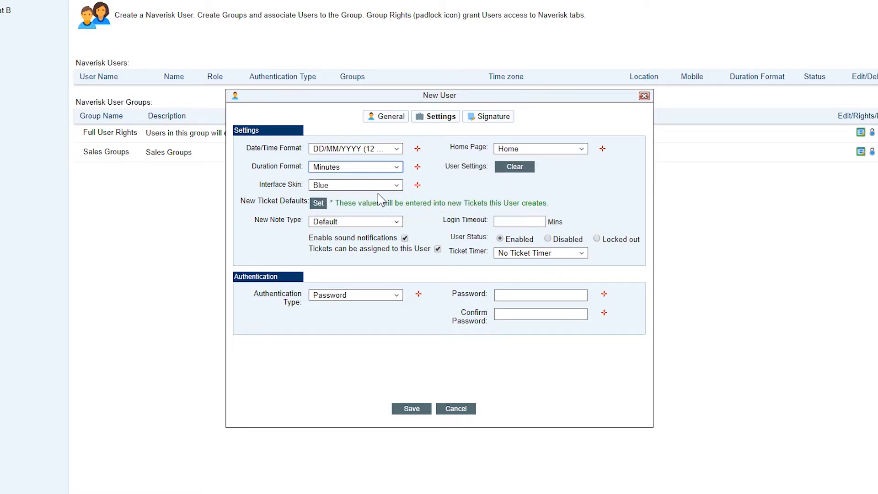
Step: Set the user's new ticket defaults to source Phone call, ticket type Service Call and SLA class Sales, and save them
{"action": "left_click", "coordinate": [318, 203]}
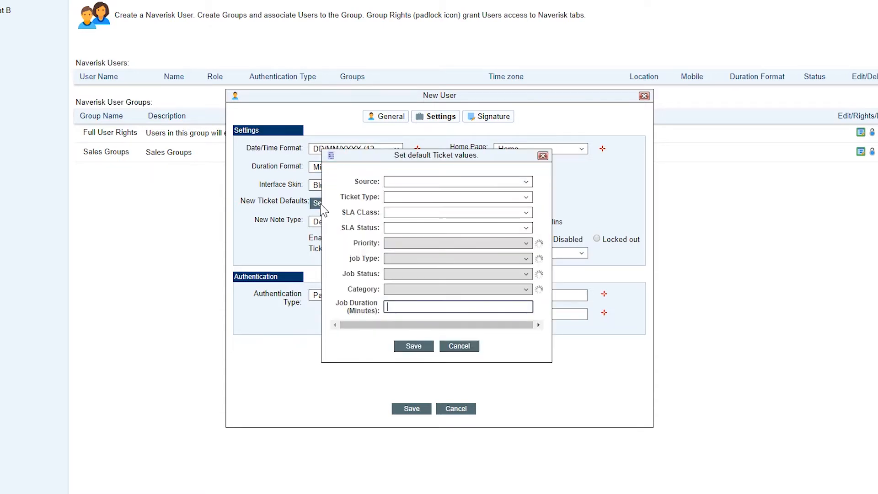
{"action": "left_click", "coordinate": [528, 188]}
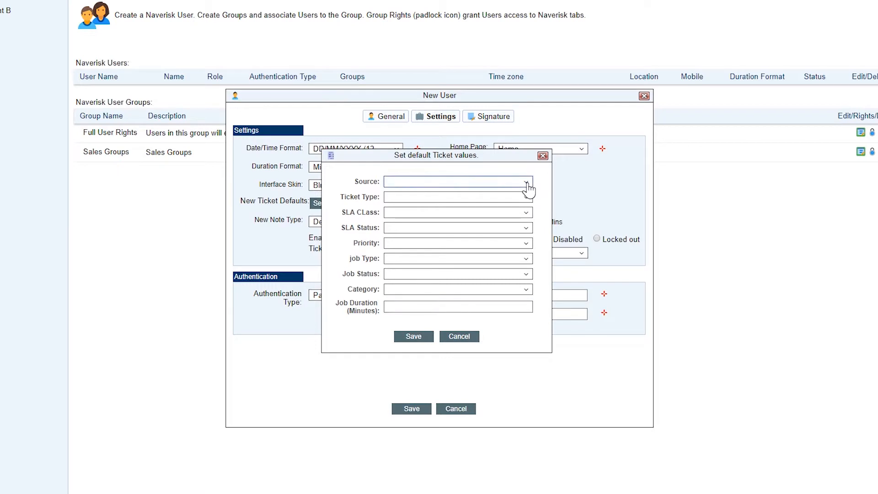
{"action": "left_click", "coordinate": [528, 187]}
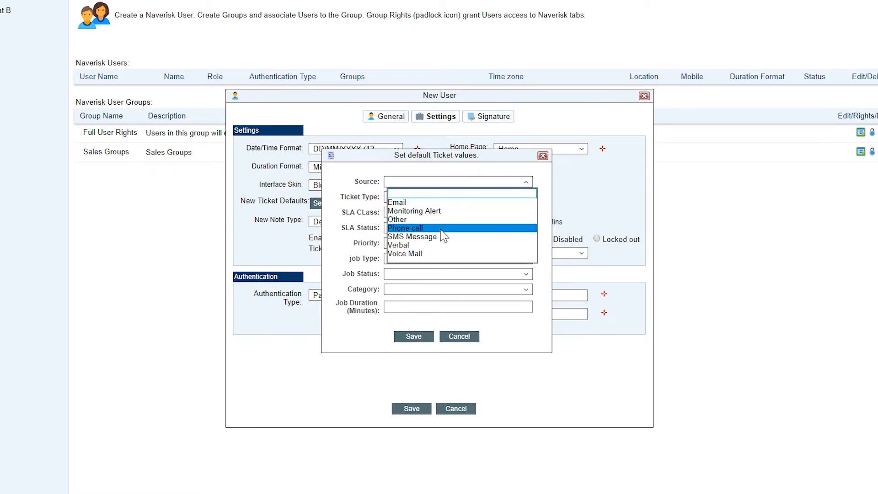
{"action": "left_click", "coordinate": [440, 229]}
{"action": "left_click", "coordinate": [525, 197]}
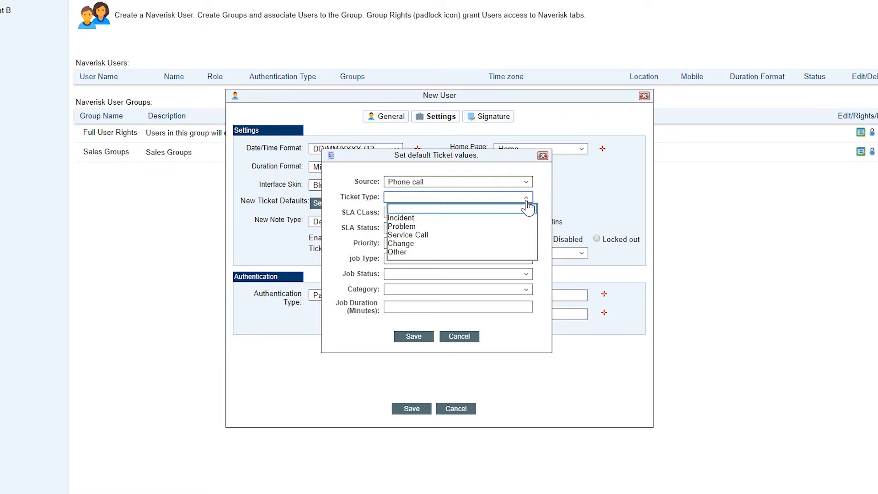
{"action": "left_click", "coordinate": [460, 235]}
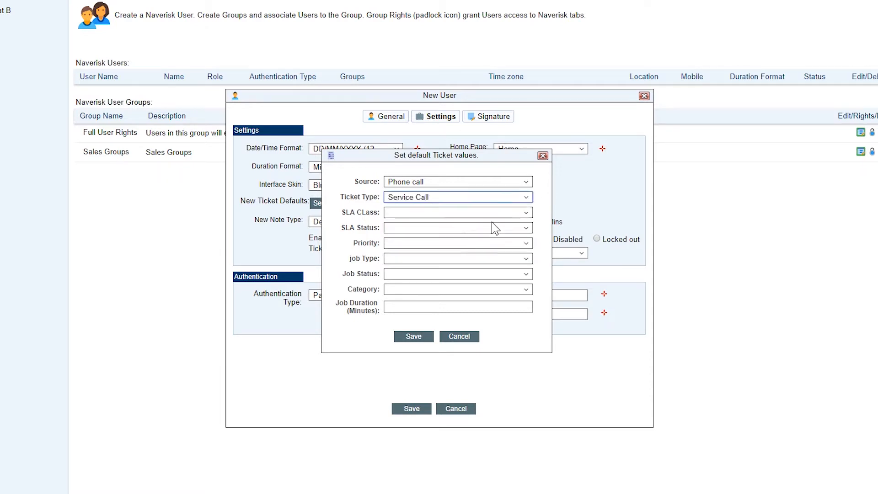
{"action": "left_click", "coordinate": [527, 213]}
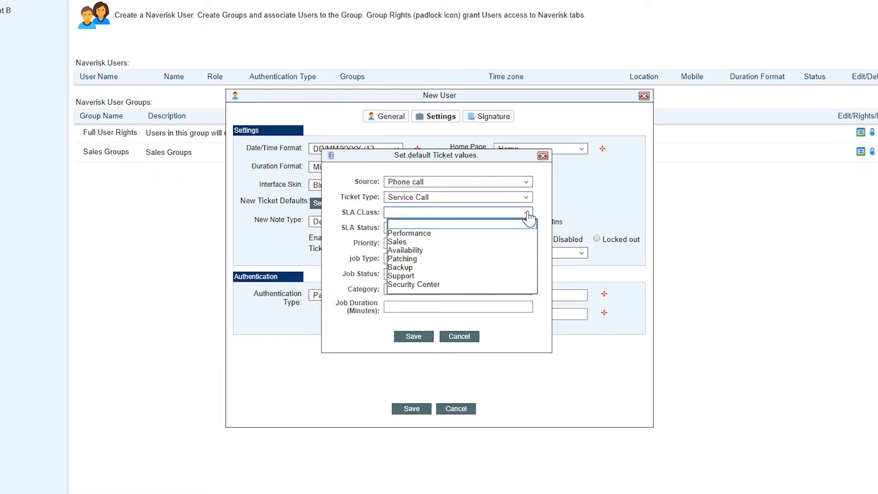
{"action": "left_click", "coordinate": [503, 241]}
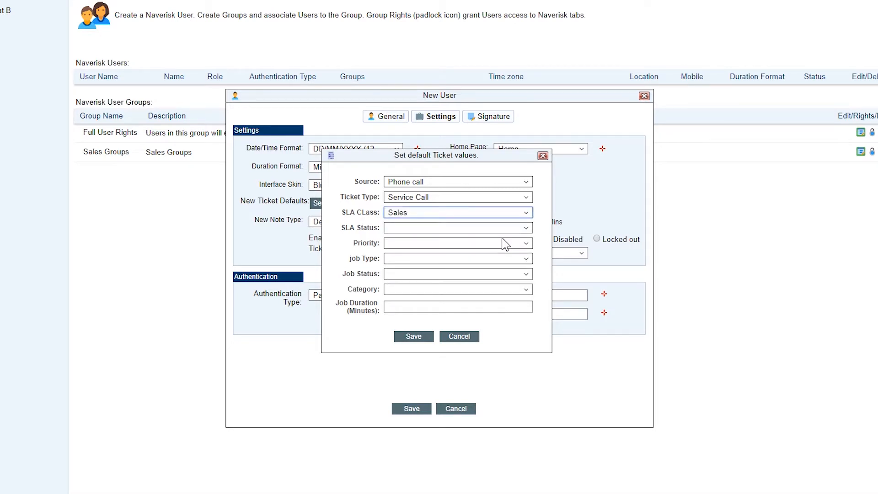
{"action": "left_click", "coordinate": [413, 338]}
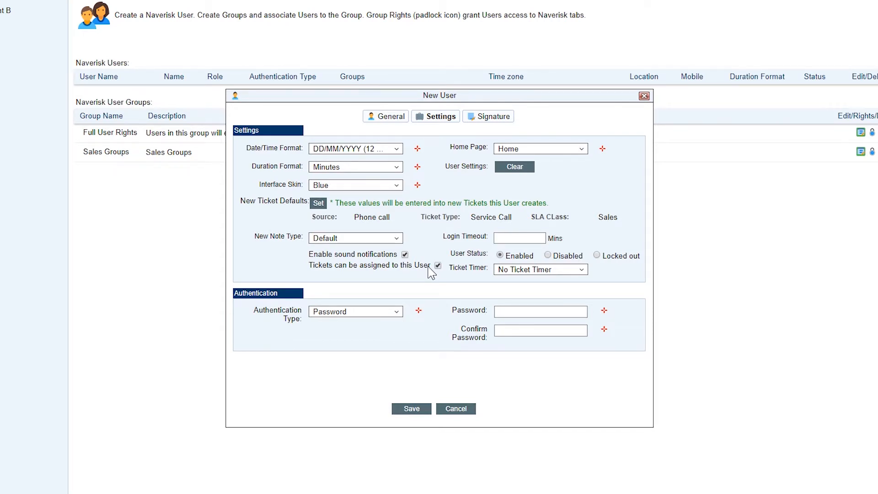
Step: Set the user's home page to Service Desk and login timeout to 15 minutes, keeping No Ticket Timer
{"action": "left_click", "coordinate": [582, 149]}
{"action": "left_click", "coordinate": [548, 171]}
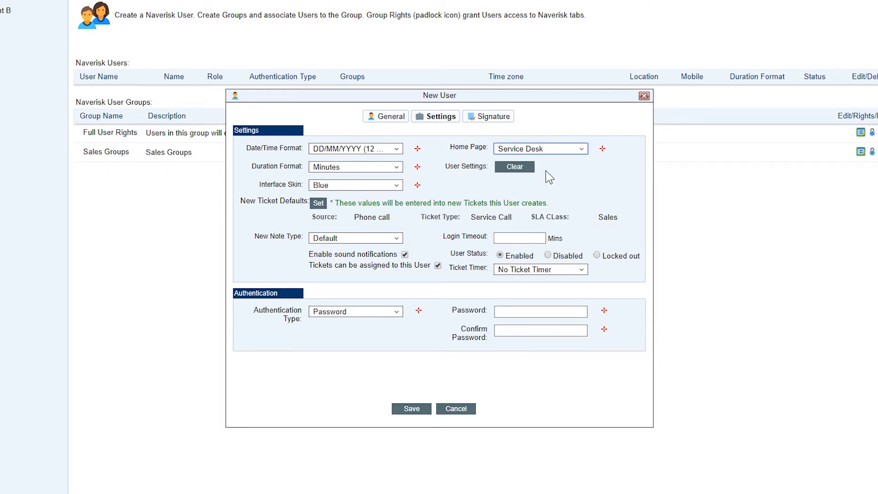
{"action": "left_click", "coordinate": [520, 239]}
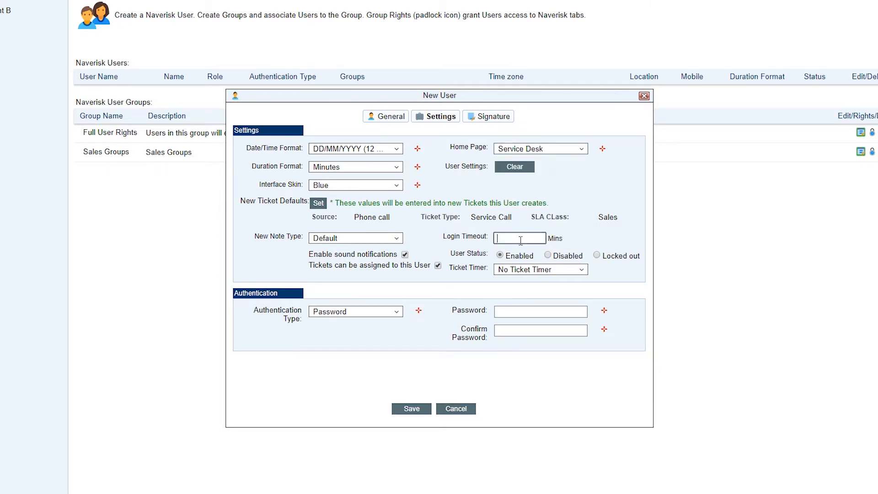
{"action": "type", "text": "15"}
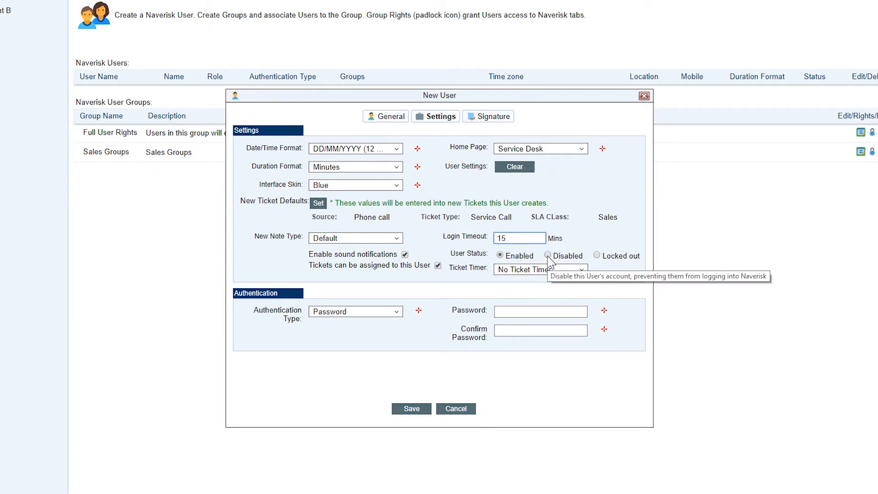
{"action": "left_click", "coordinate": [580, 273]}
{"action": "left_click", "coordinate": [579, 273]}
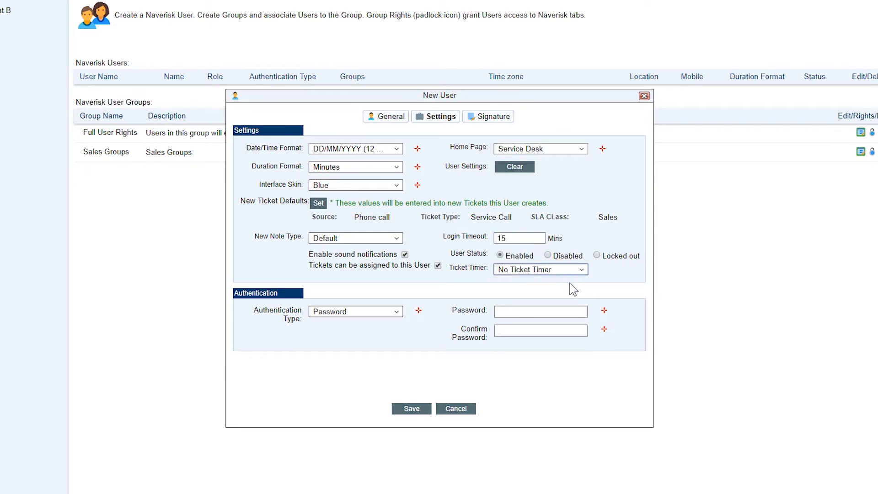
{"action": "left_click", "coordinate": [396, 316]}
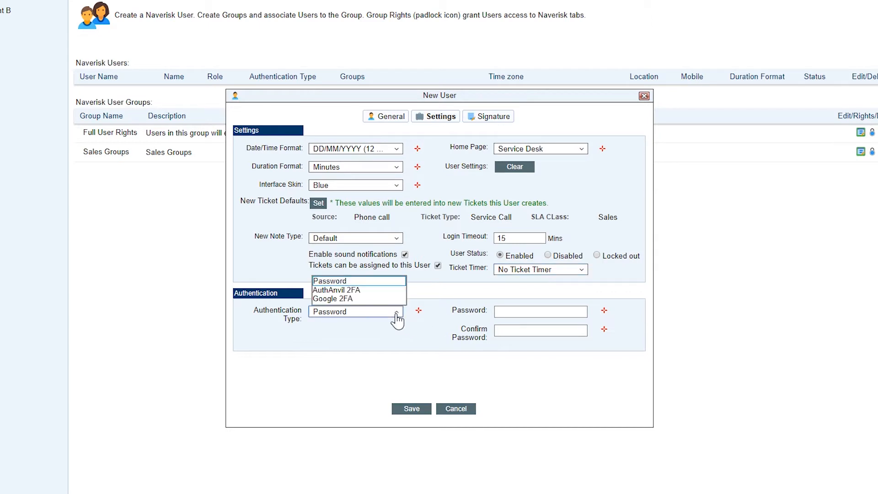
{"action": "left_click", "coordinate": [352, 298]}
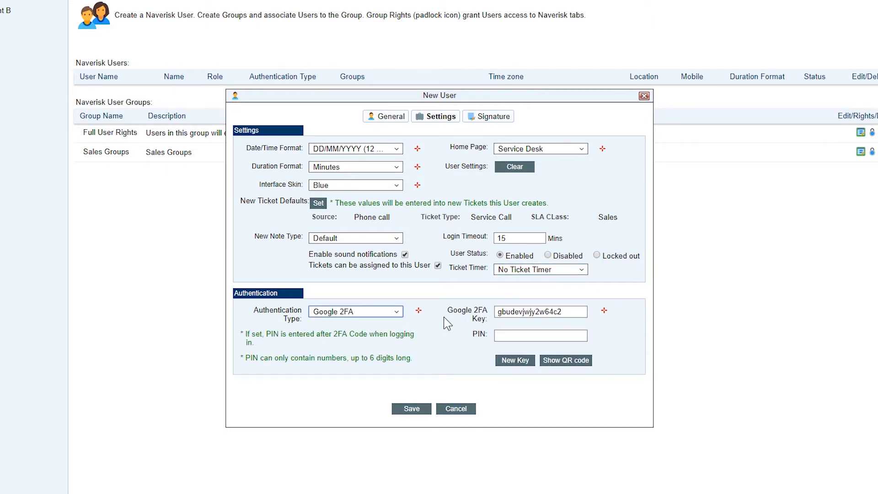
{"action": "left_click", "coordinate": [397, 312]}
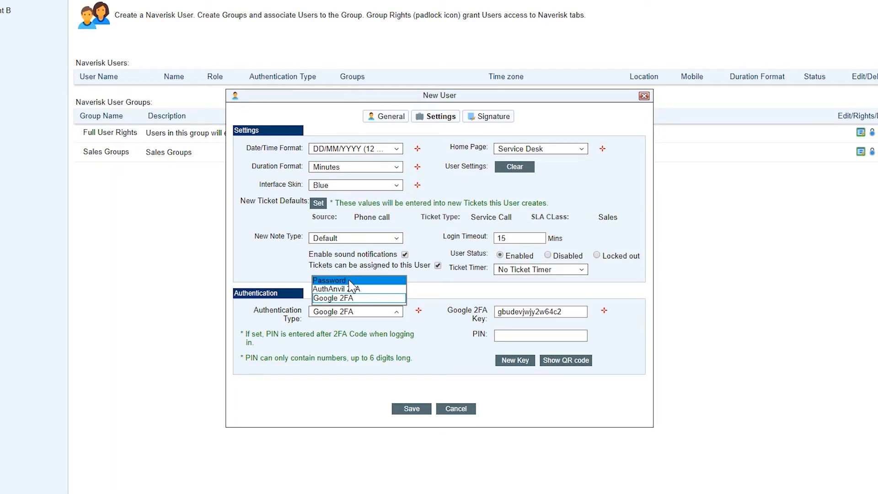
{"action": "left_click", "coordinate": [350, 282]}
Step: Set the user's authentication type to Google 2FA
{"action": "left_click", "coordinate": [398, 315]}
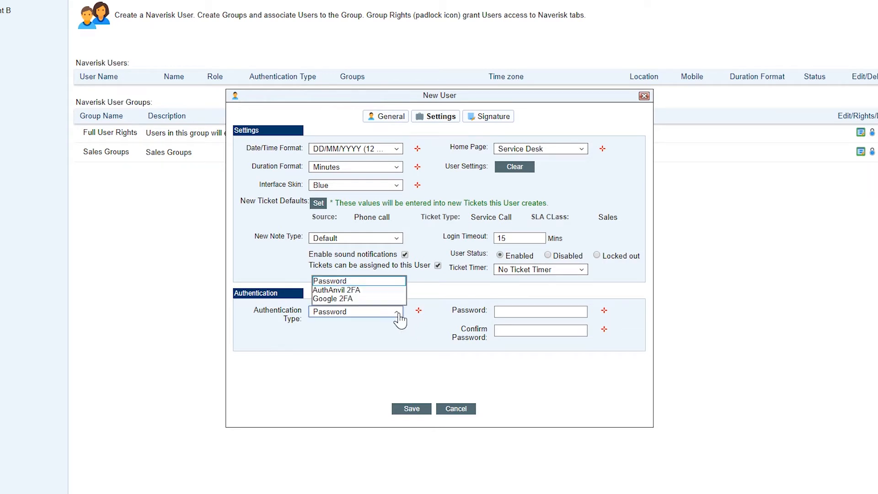
{"action": "left_click", "coordinate": [374, 300]}
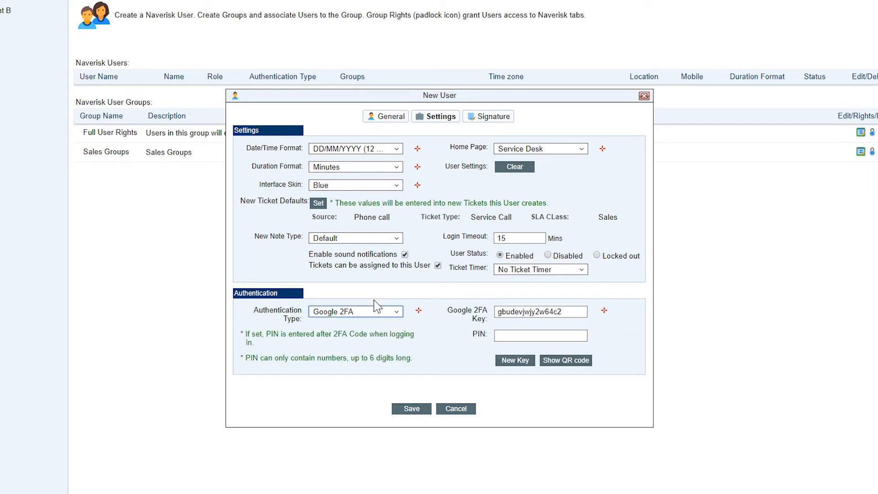
Step: Add the signature text "email signature" for the user and save the new user
{"action": "left_click", "coordinate": [493, 117]}
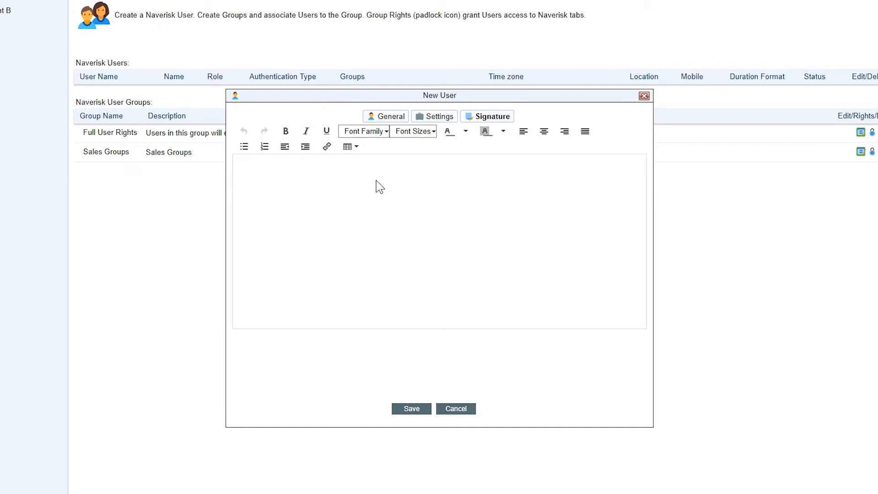
{"action": "type", "text": "email signat"}
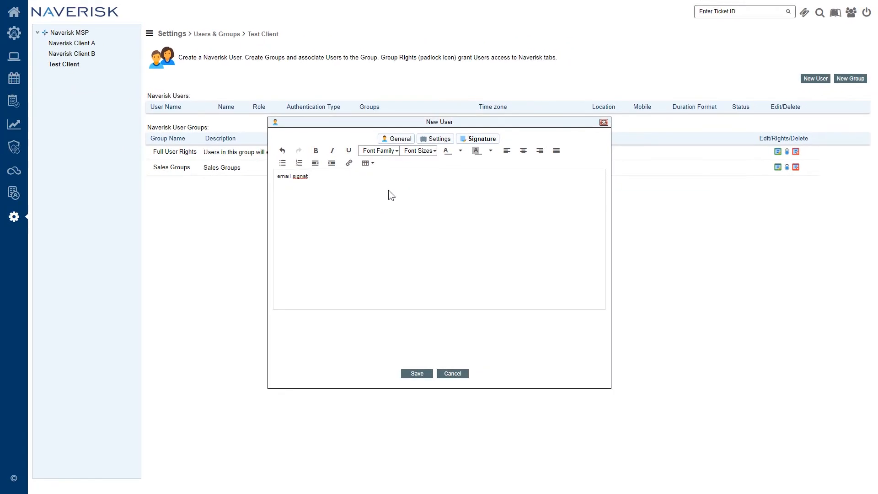
{"action": "type", "text": "ure"}
{"action": "left_click", "coordinate": [419, 374]}
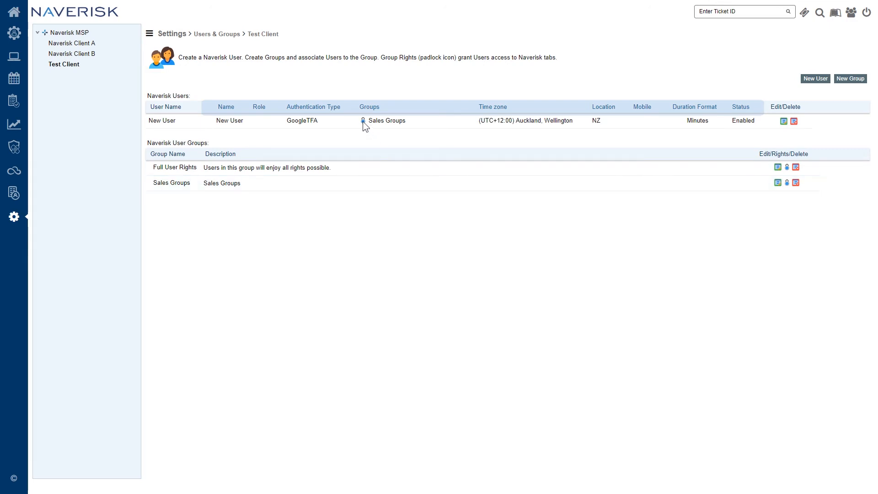
Step: Review the tab, service desk and report rights of the new user's Sales Groups group, and save them as they are
{"action": "left_click", "coordinate": [377, 121]}
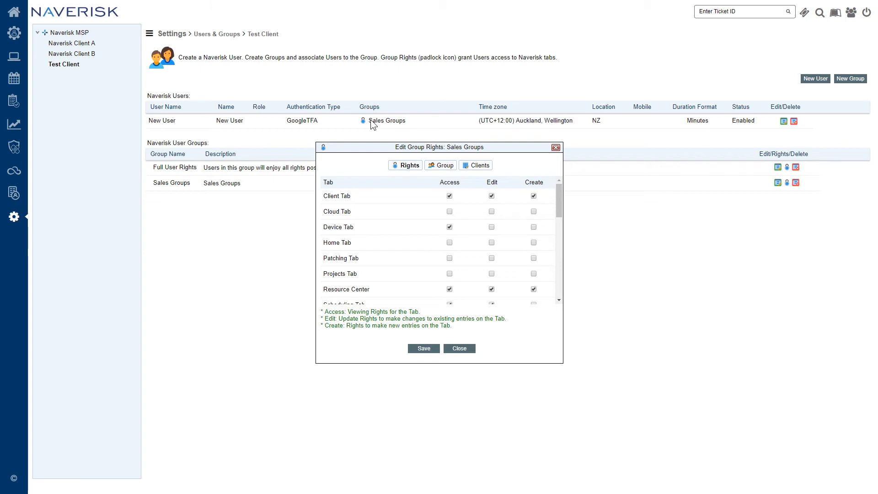
{"action": "left_click_drag", "start_coordinate": [560, 207], "coordinate": [564, 251]}
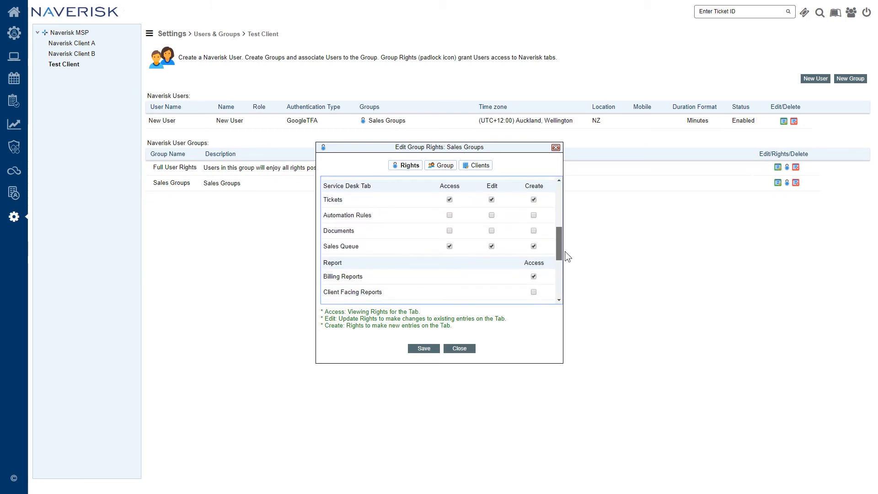
{"action": "left_click", "coordinate": [421, 349]}
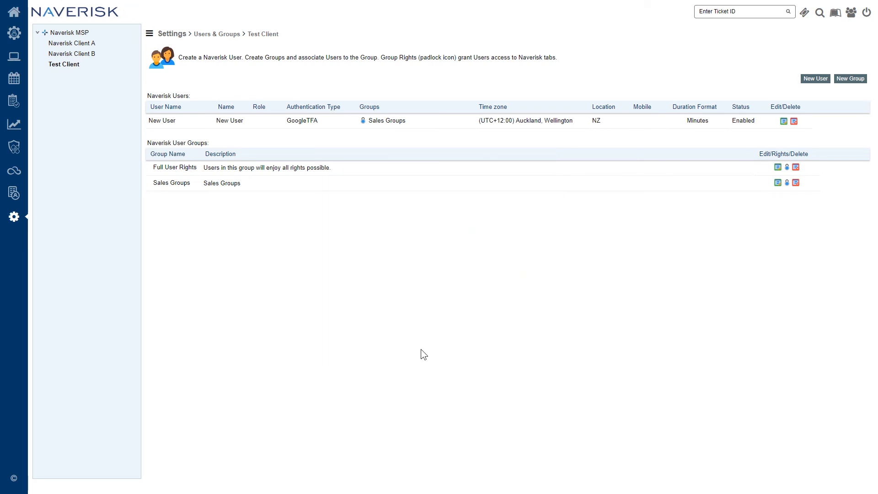